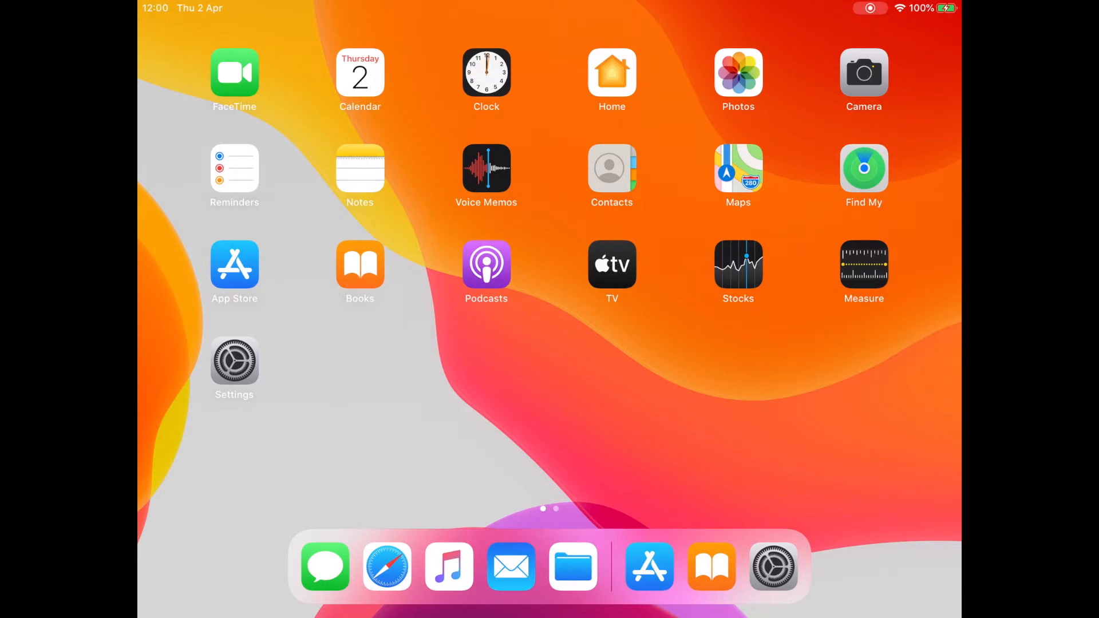
Step: Search the App Store for 'Swift pl' and pick the 'swift playgrounds' suggestion
{"action": "left_click", "coordinate": [235, 265]}
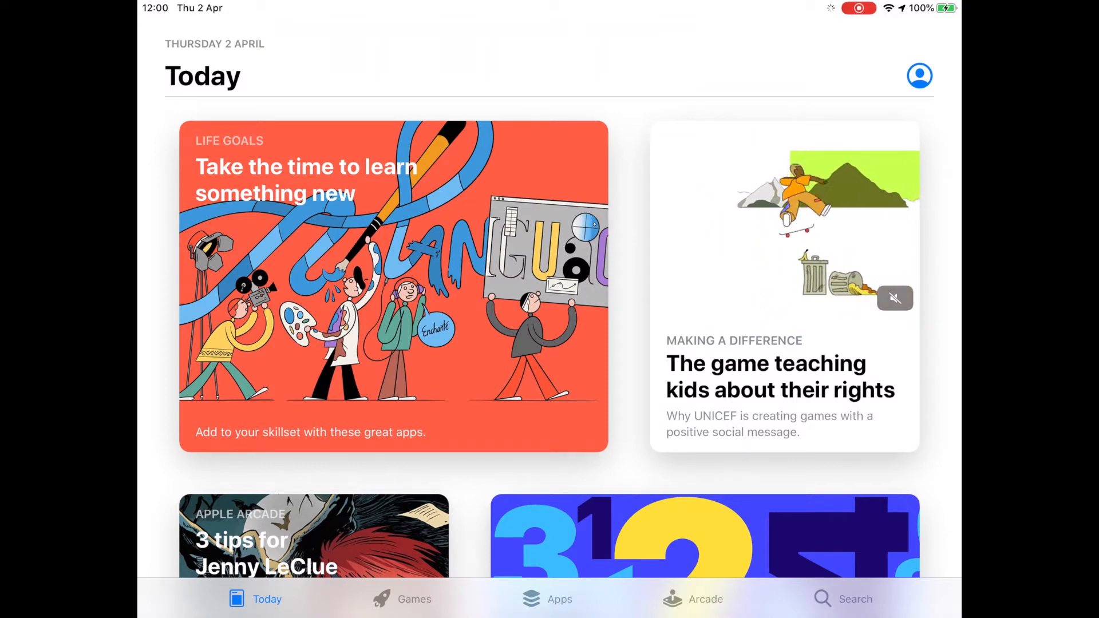
{"action": "left_click", "coordinate": [844, 599]}
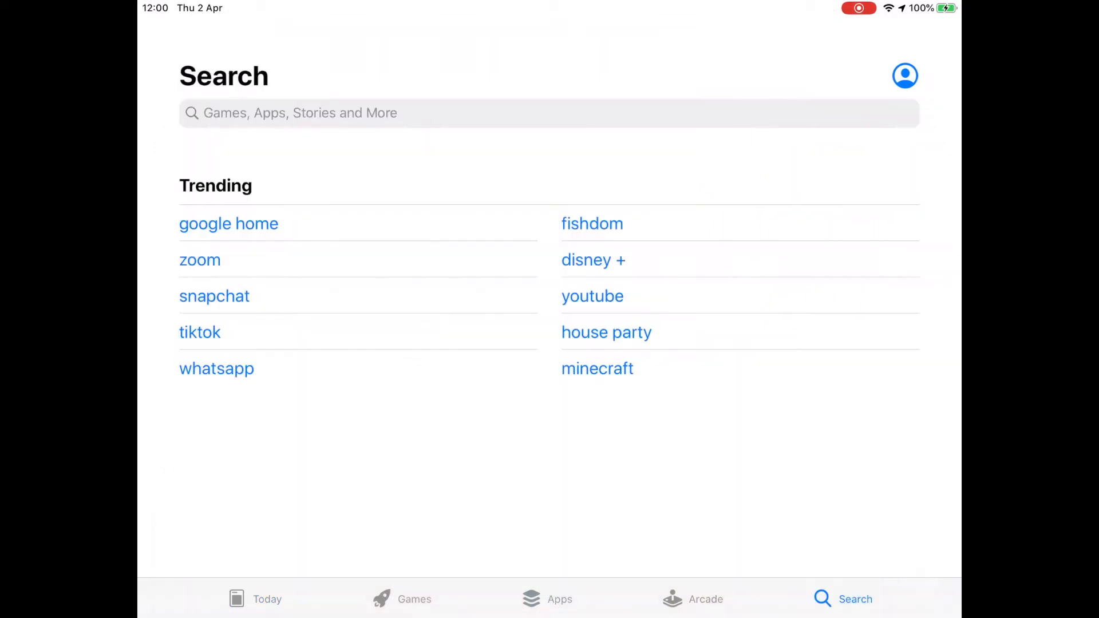
{"action": "left_click", "coordinate": [550, 112]}
{"action": "type", "text": "Swi"}
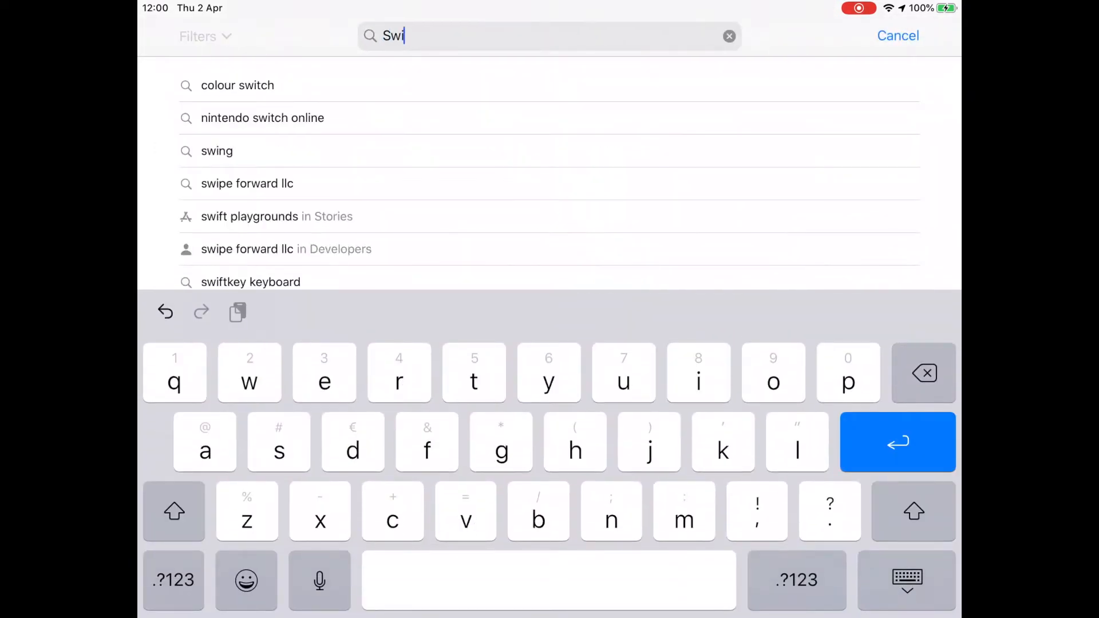
{"action": "type", "text": "ft pl"}
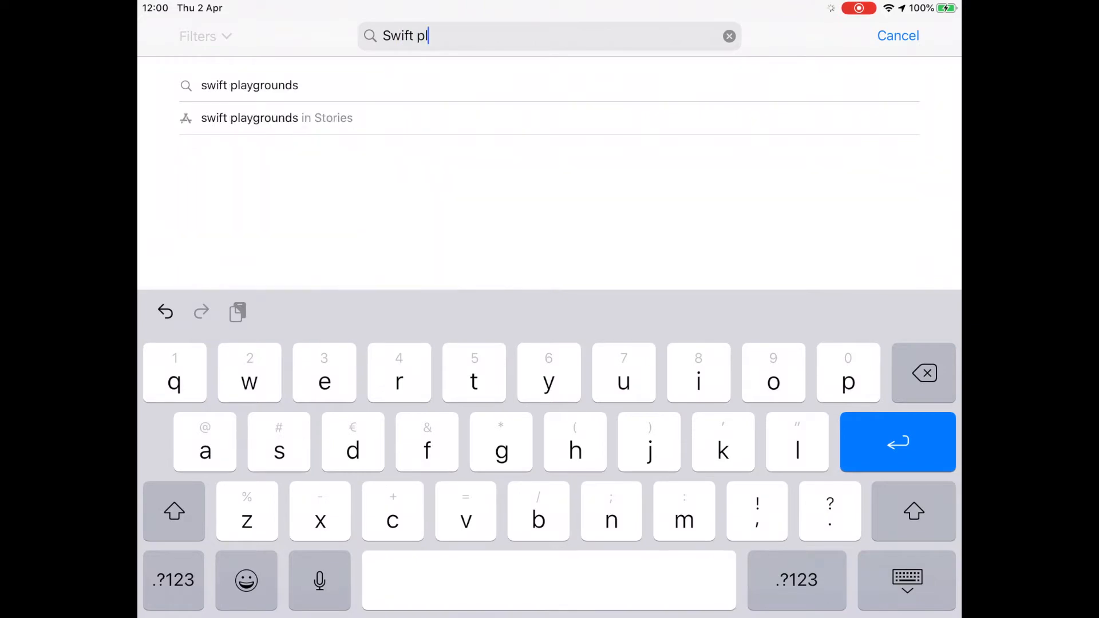
{"action": "left_click", "coordinate": [250, 86]}
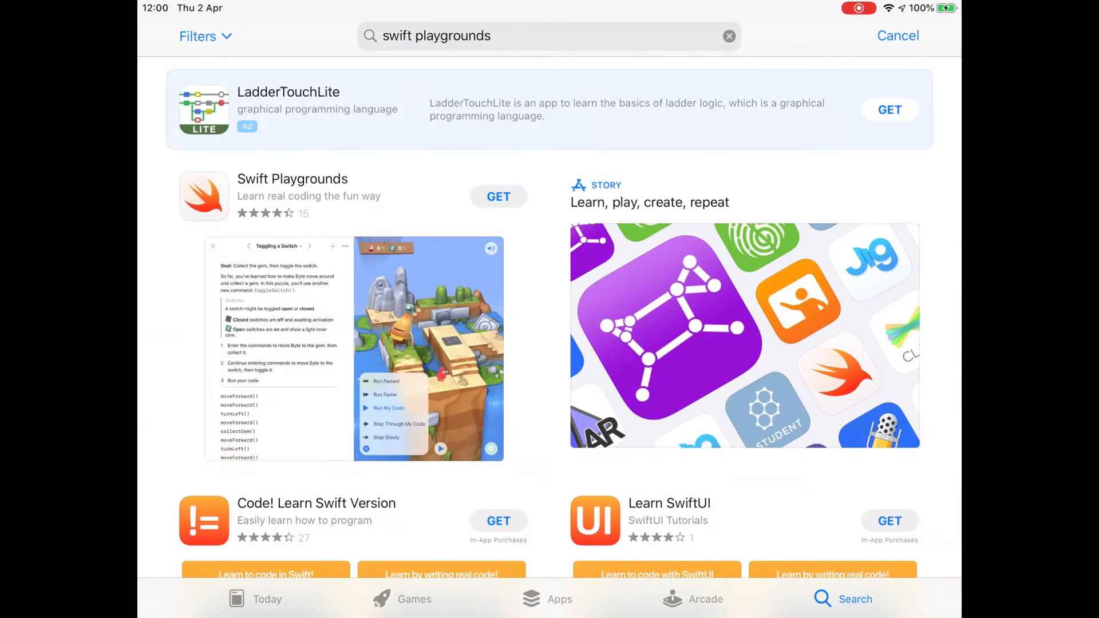
Step: Get and confirm installing Swift Playgrounds, then return to the Home Screen
{"action": "left_click", "coordinate": [499, 196]}
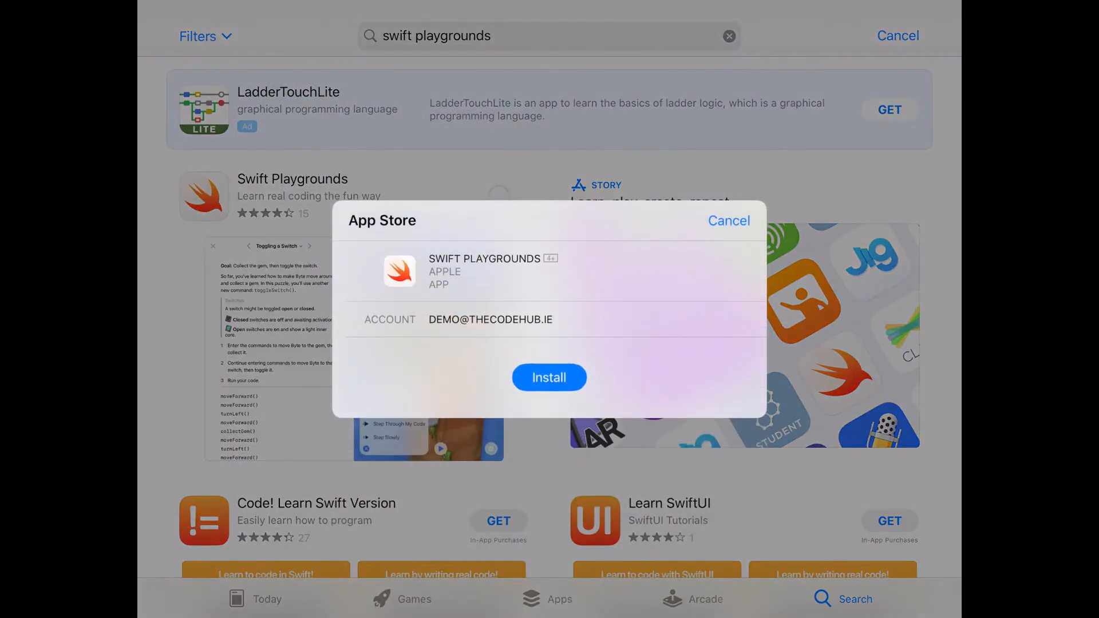
{"action": "left_click", "coordinate": [549, 377]}
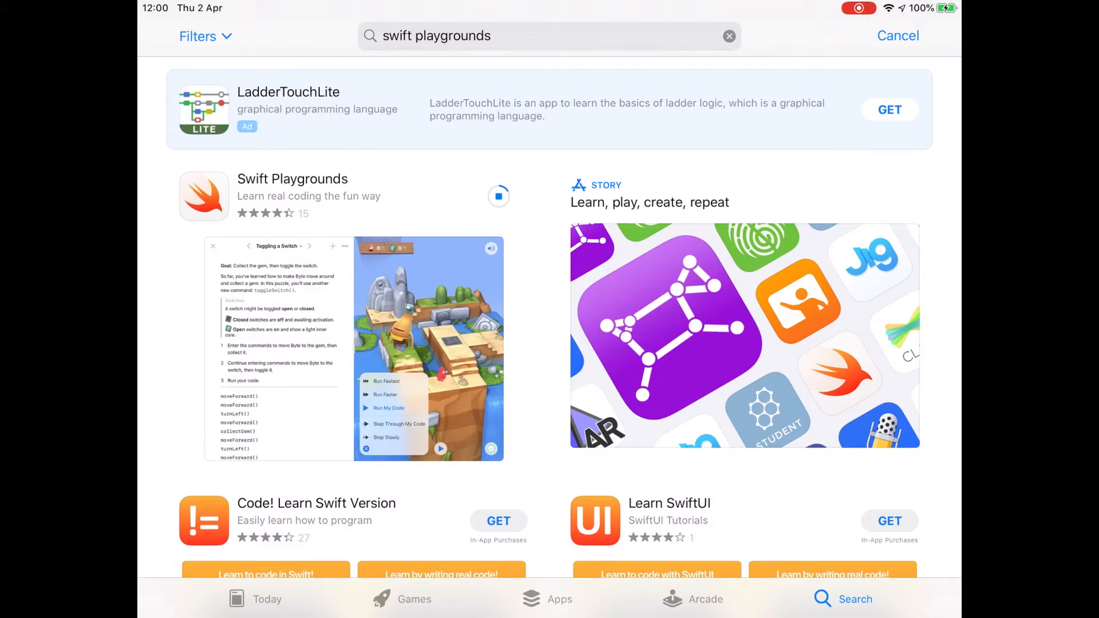
{"action": "key", "text": "super+h"}
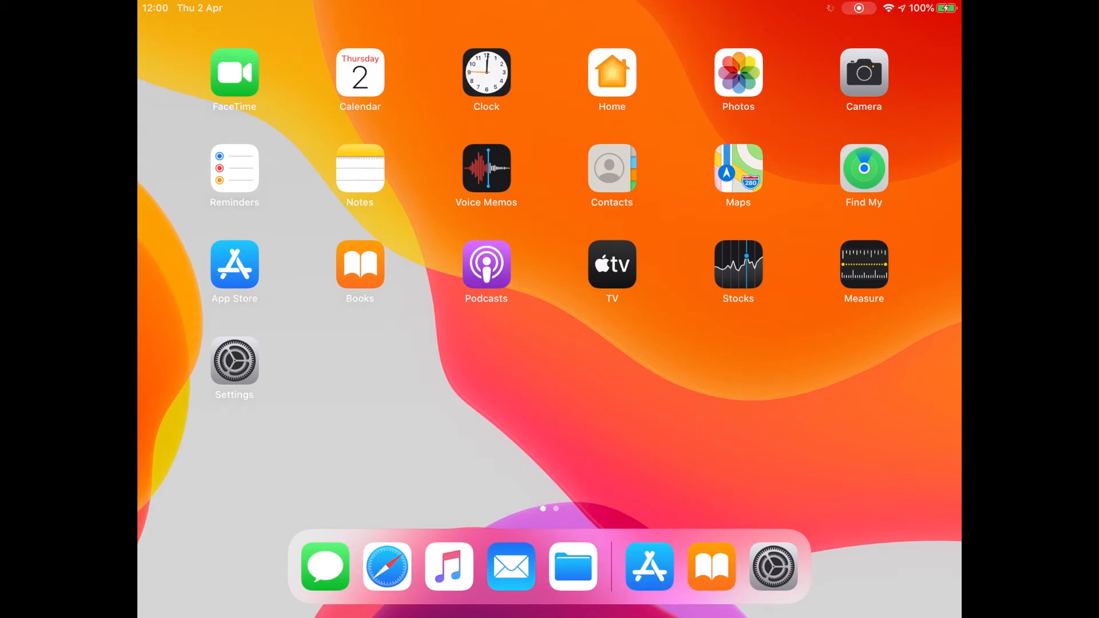
Step: Search Apple Books for 'Everyone can code', fixing the misspelled word before running it
{"action": "left_click", "coordinate": [360, 266]}
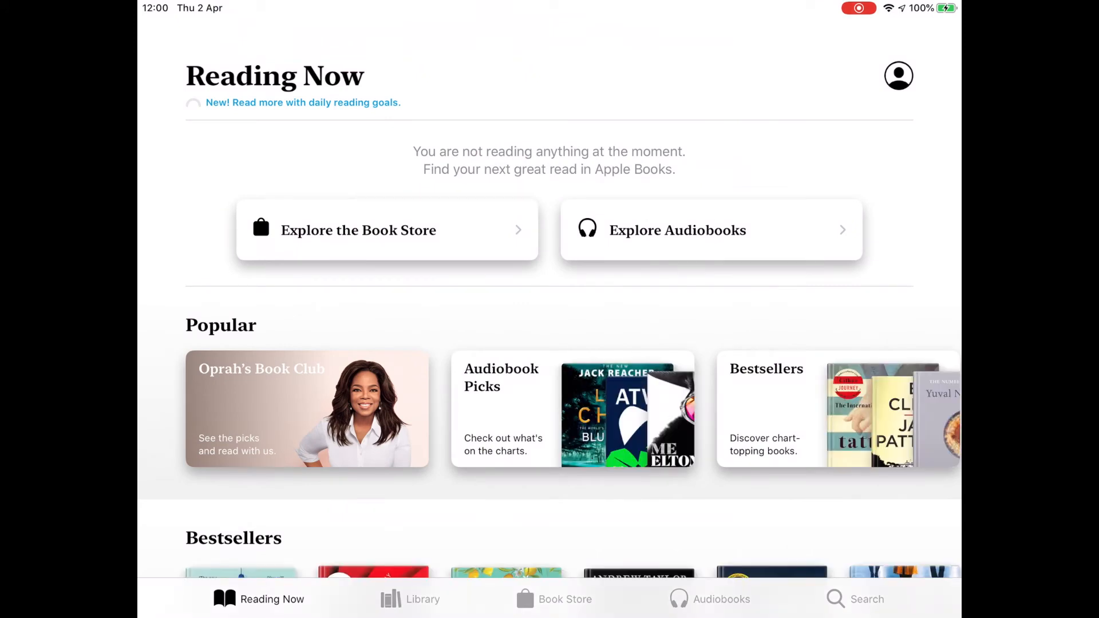
{"action": "left_click", "coordinate": [856, 599]}
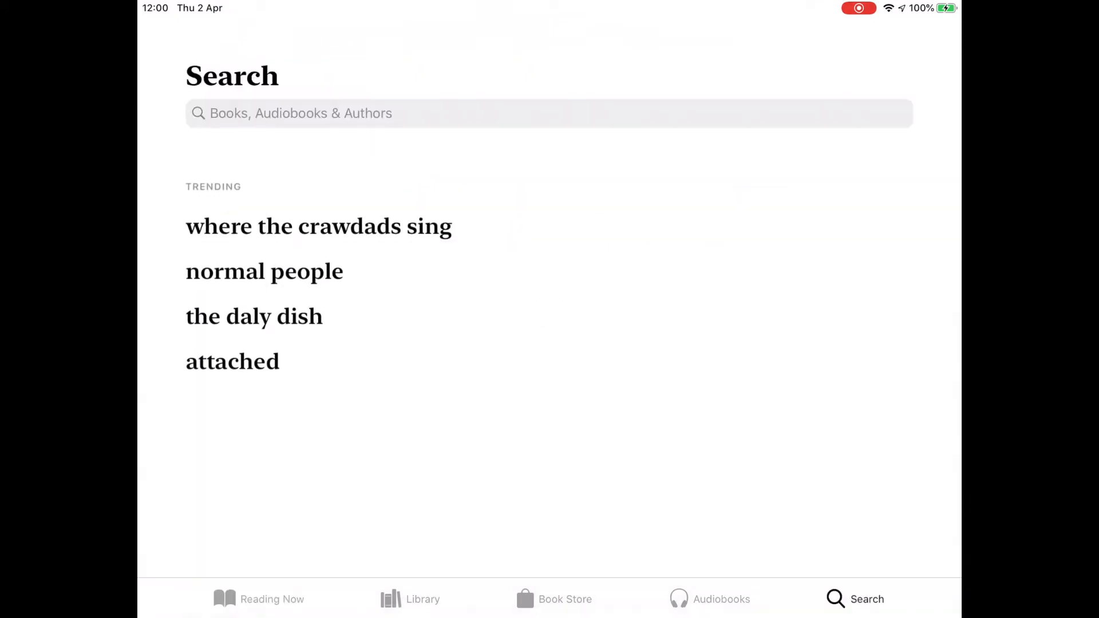
{"action": "left_click", "coordinate": [550, 112]}
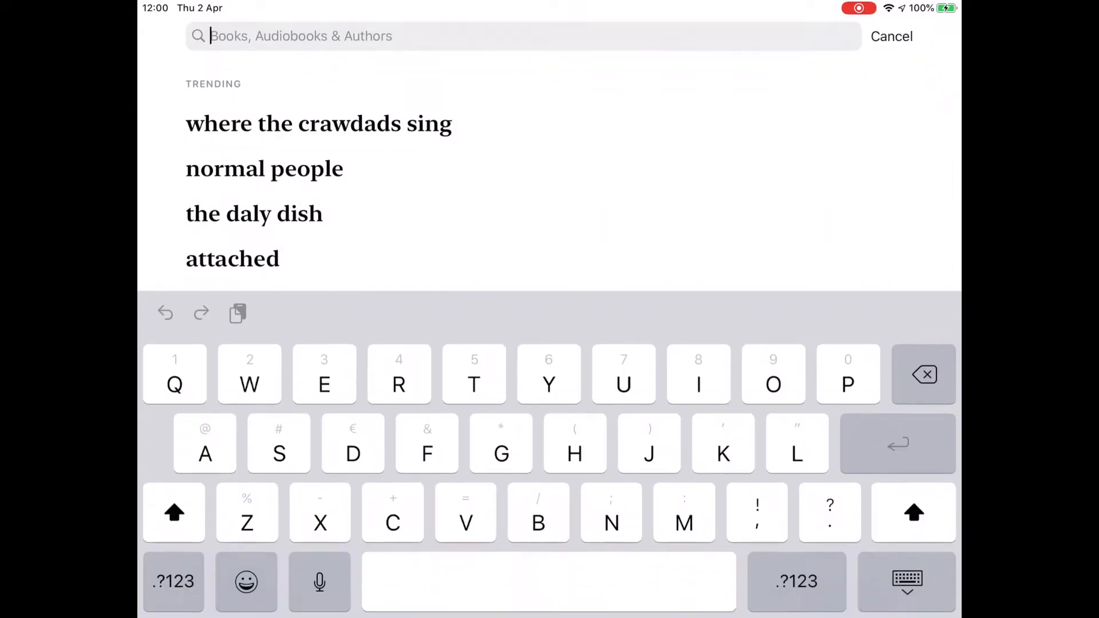
{"action": "type", "text": "Evr"}
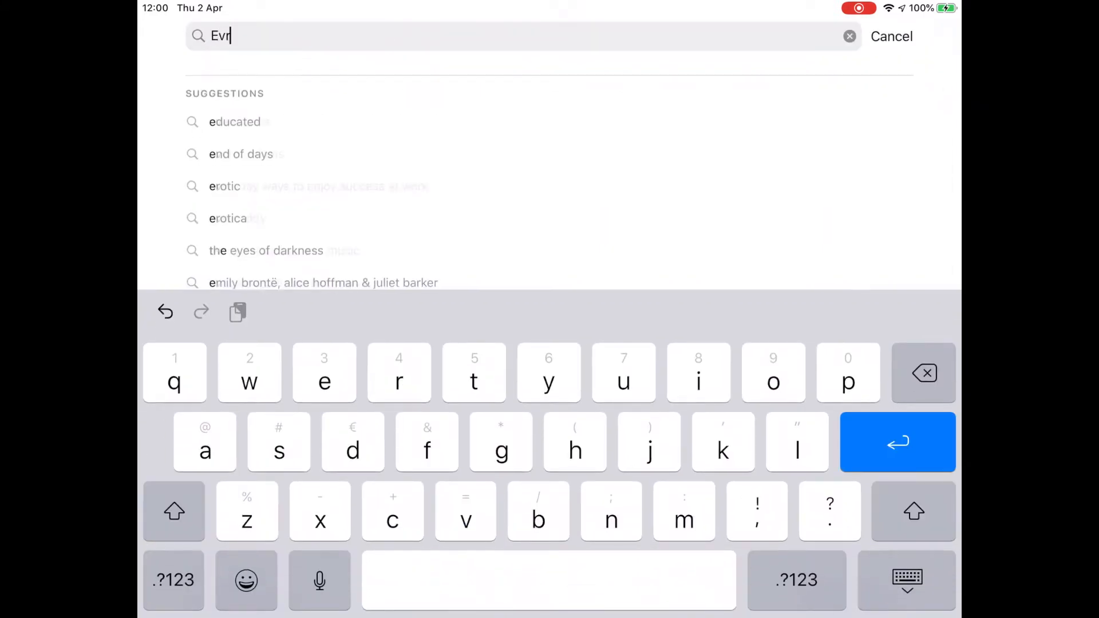
{"action": "type", "text": "yne ca"}
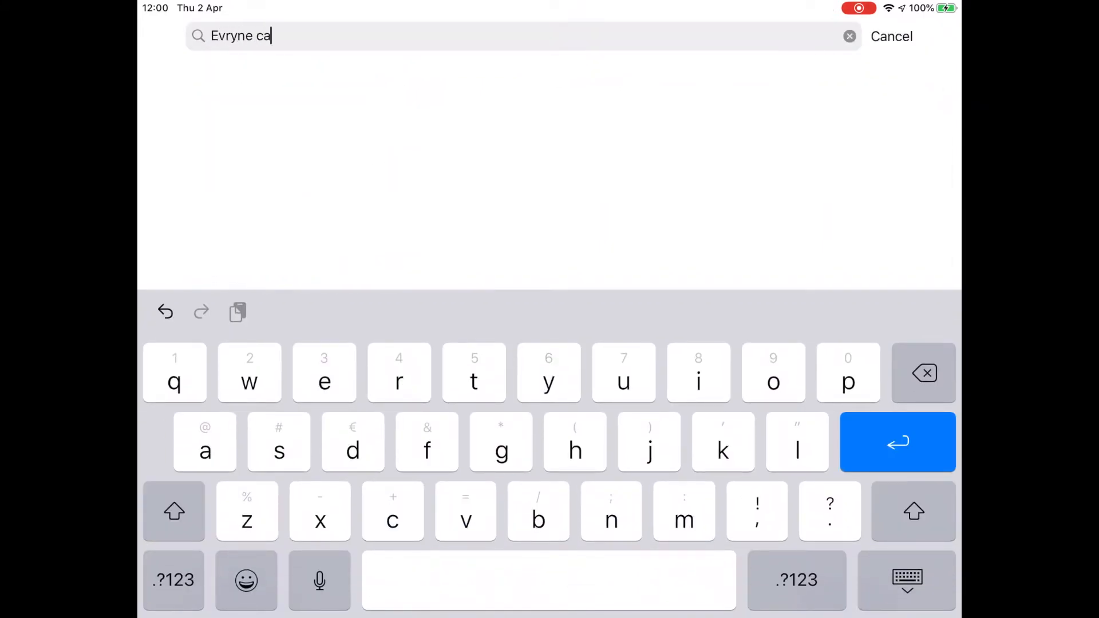
{"action": "type", "text": "n code"}
{"action": "left_click_drag", "start_coordinate": [550, 581], "coordinate": [465, 581]}
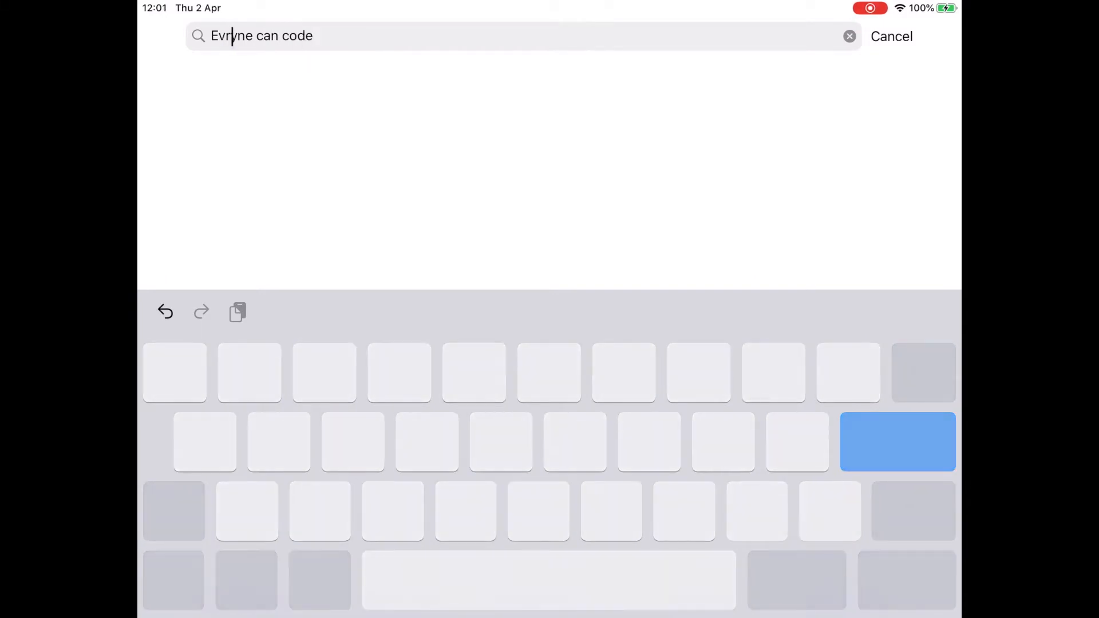
{"action": "type", "text": "e"}
{"action": "left_click_drag", "start_coordinate": [550, 580], "coordinate": [572, 580]}
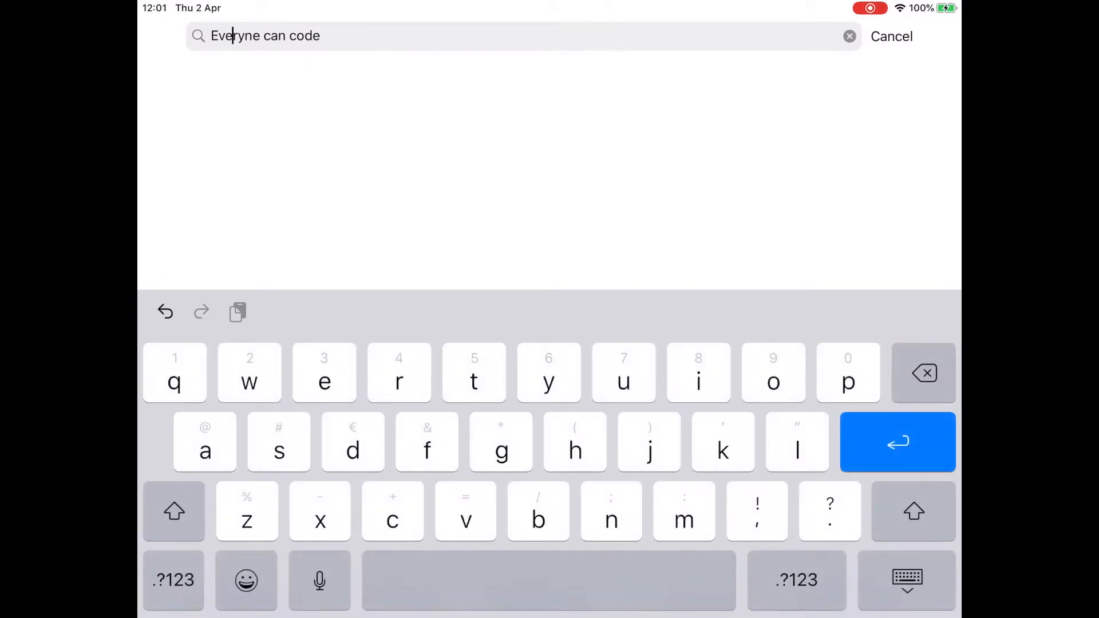
{"action": "type", "text": "o"}
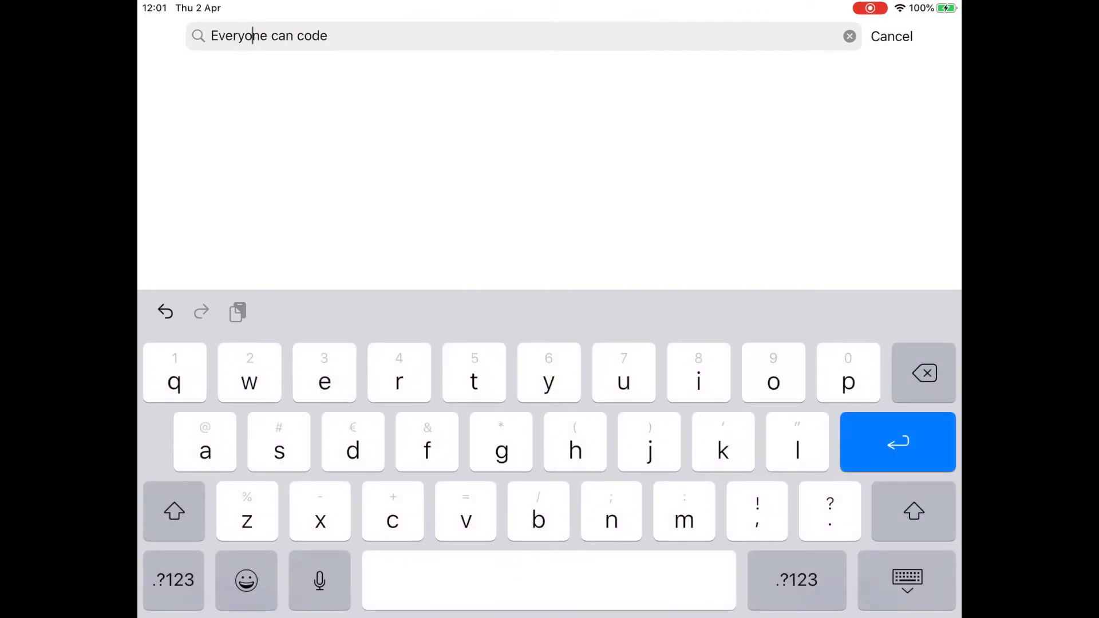
{"action": "key", "text": "Return"}
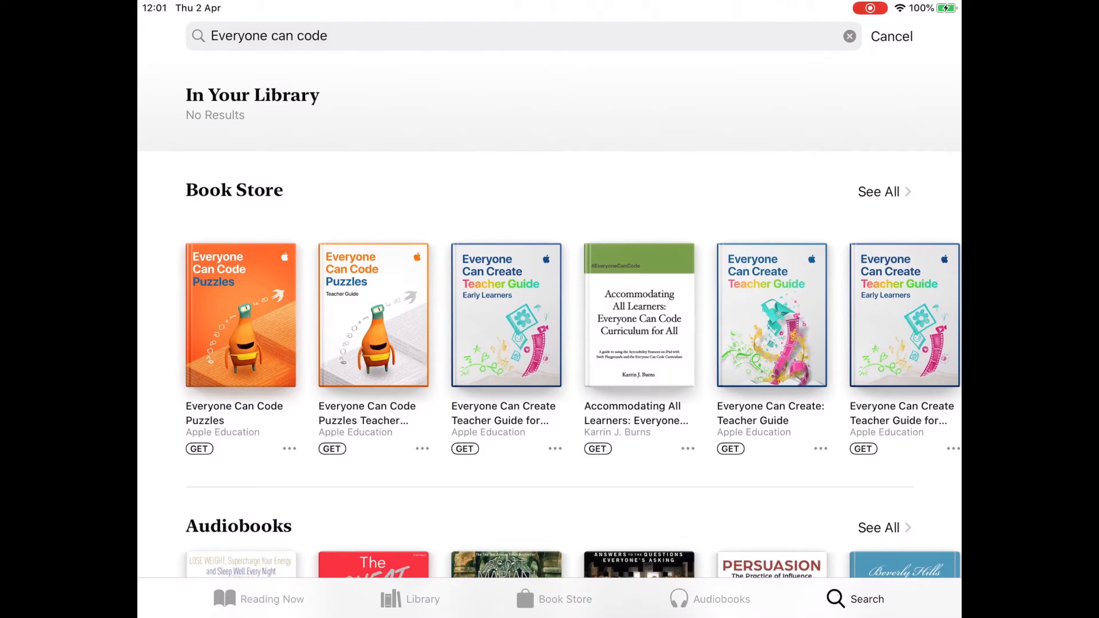
Step: Get the Everyone Can Code Puzzles book and view it downloading in the Library
{"action": "left_click", "coordinate": [240, 315]}
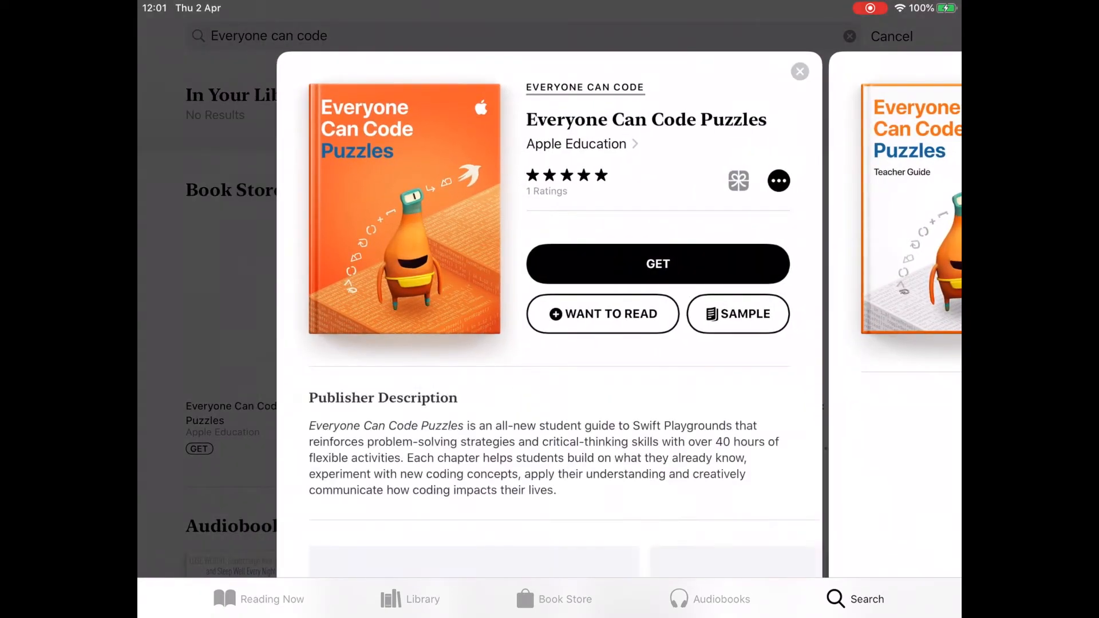
{"action": "left_click", "coordinate": [659, 264]}
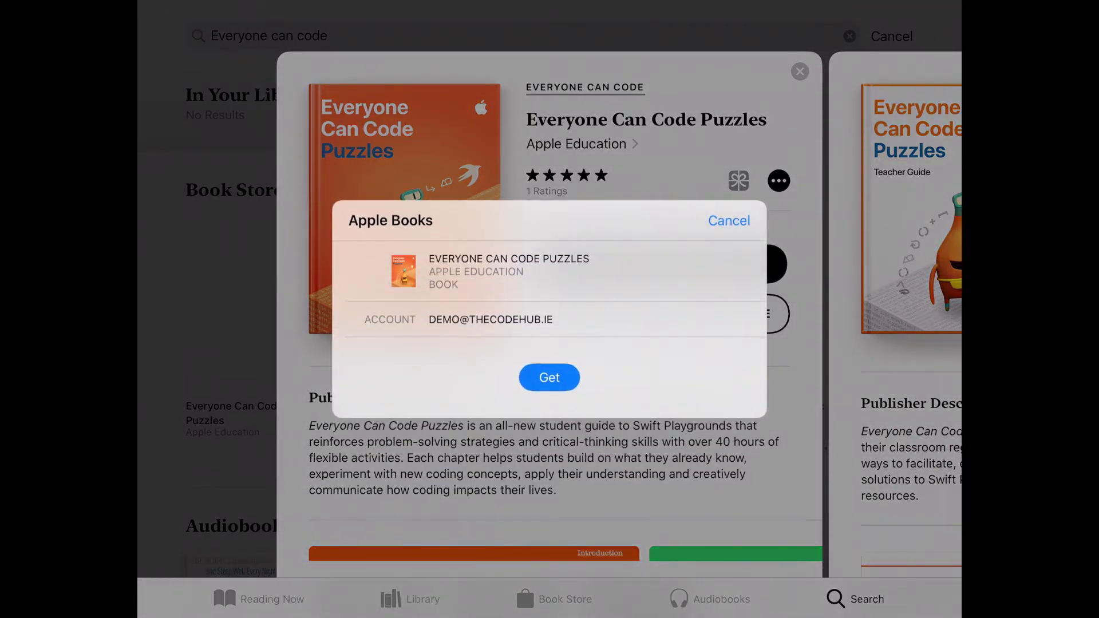
{"action": "left_click", "coordinate": [549, 377]}
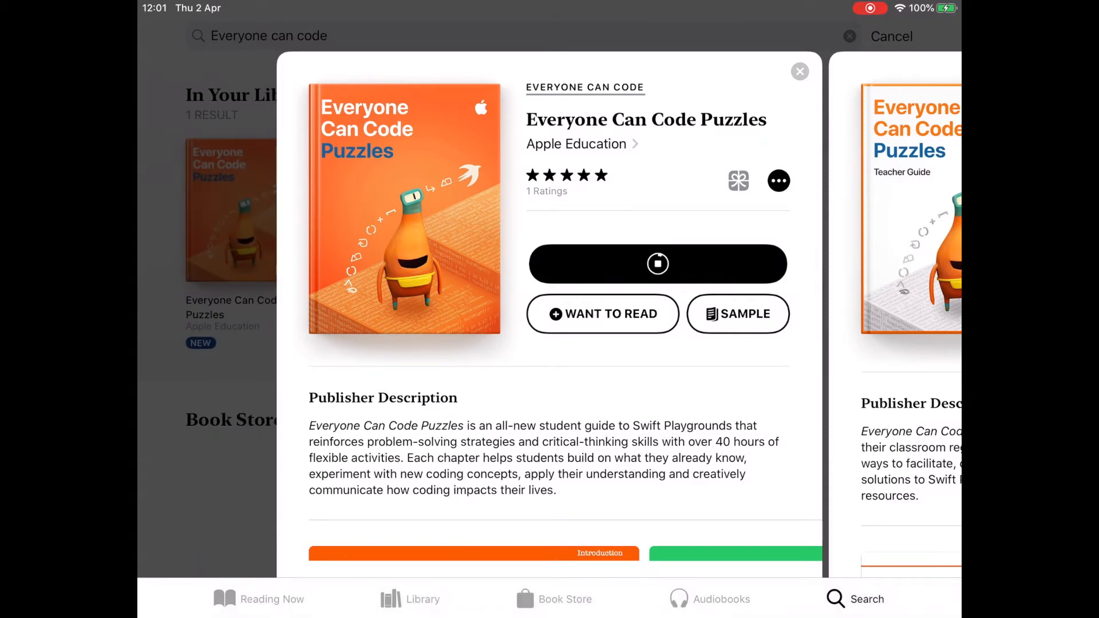
{"action": "left_click", "coordinate": [409, 599]}
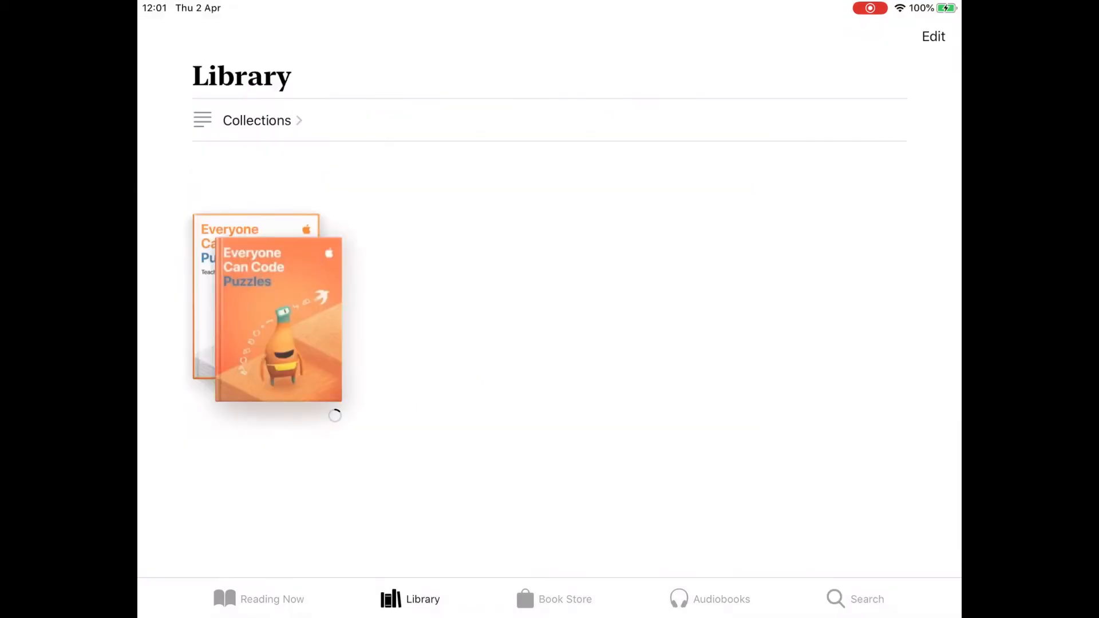
Step: Launch Swift Playgrounds, get the Learn to Code 1 playground, and return home
{"action": "key", "text": "super+h"}
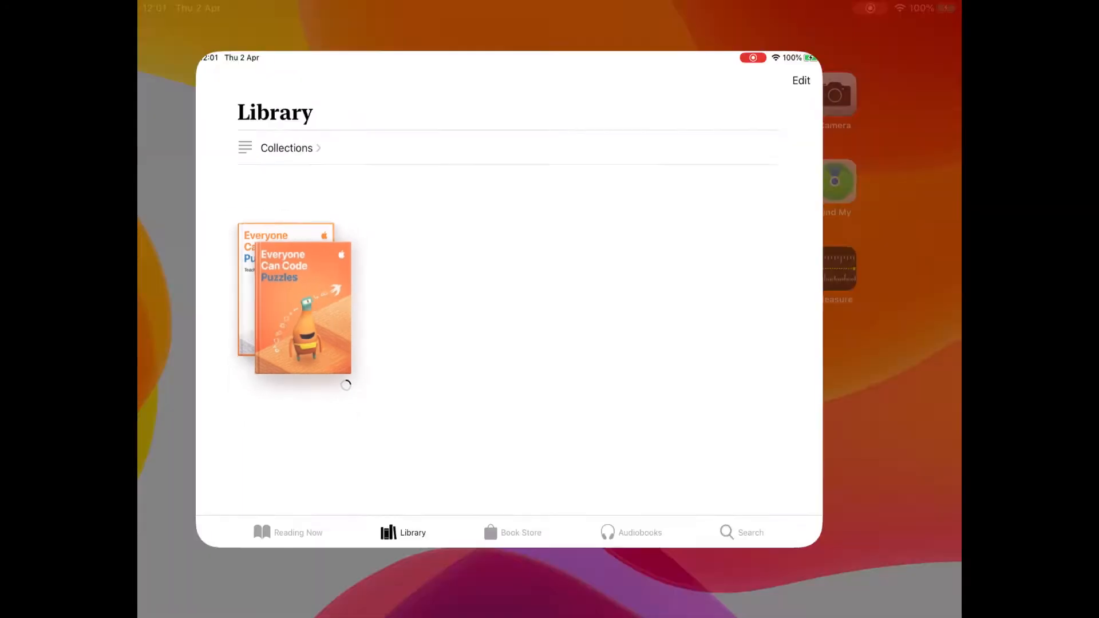
{"action": "scroll", "coordinate": [550, 258], "scroll_direction": "right", "scroll_amount": 5}
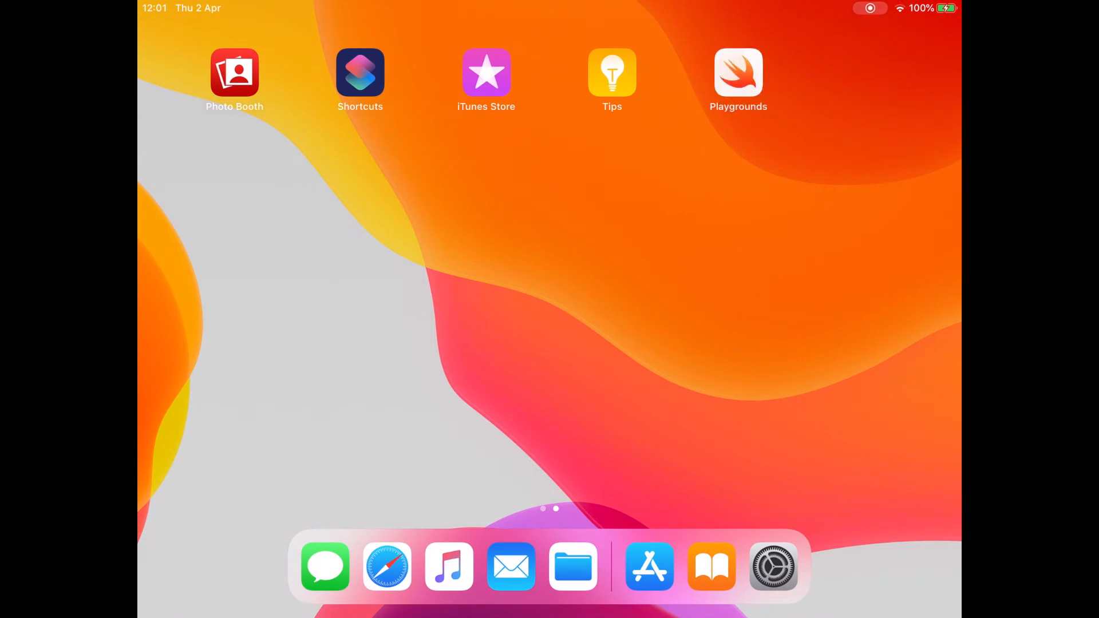
{"action": "left_click", "coordinate": [740, 74]}
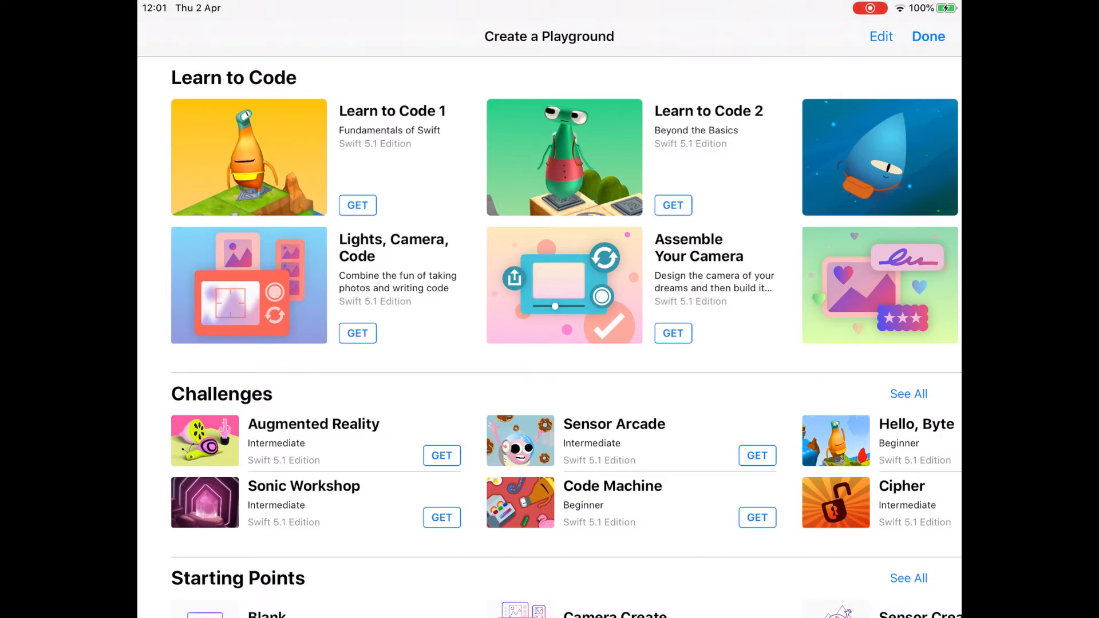
{"action": "scroll", "coordinate": [549, 343], "scroll_direction": "down", "scroll_amount": 10}
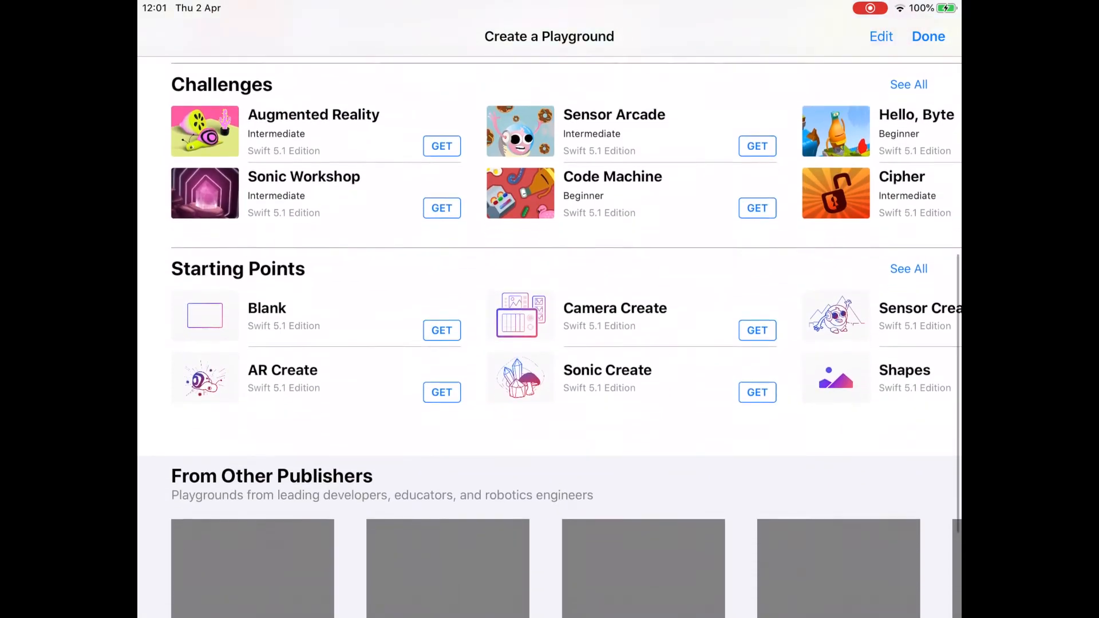
{"action": "scroll", "coordinate": [550, 395], "scroll_direction": "right", "scroll_amount": 5}
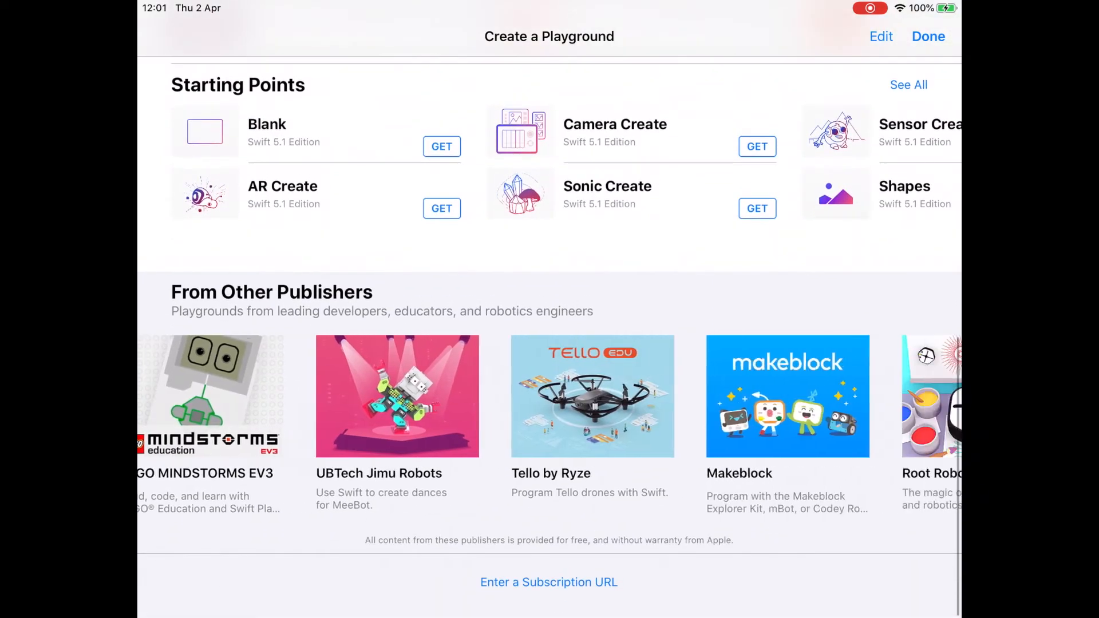
{"action": "scroll", "coordinate": [551, 395], "scroll_direction": "right", "scroll_amount": 10}
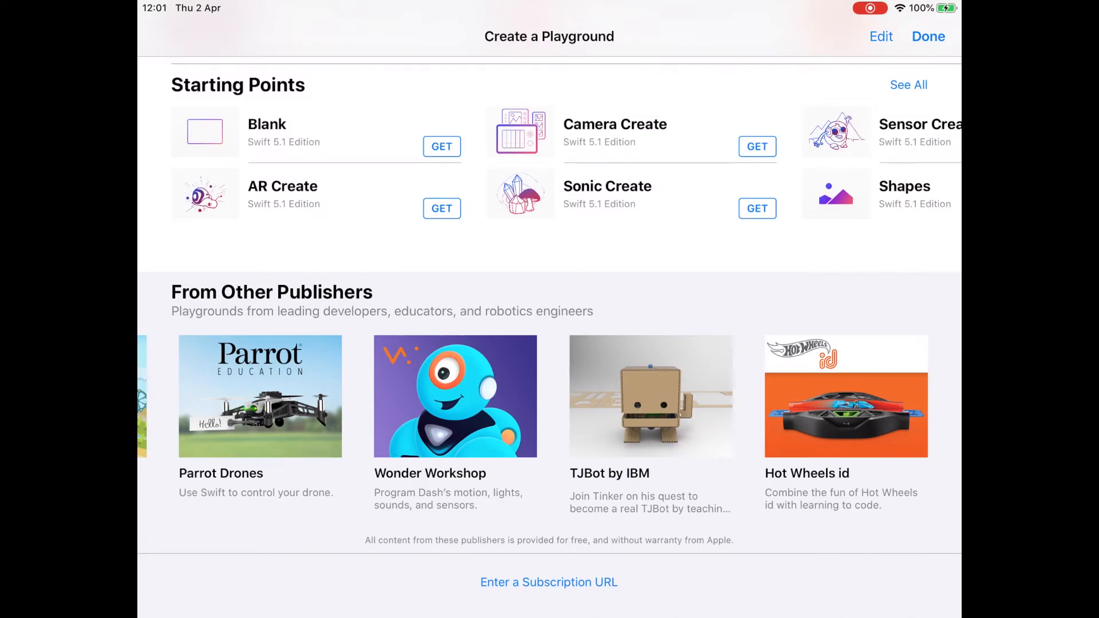
{"action": "scroll", "coordinate": [550, 395], "scroll_direction": "left", "scroll_amount": 10}
{"action": "scroll", "coordinate": [551, 344], "scroll_direction": "up", "scroll_amount": 3}
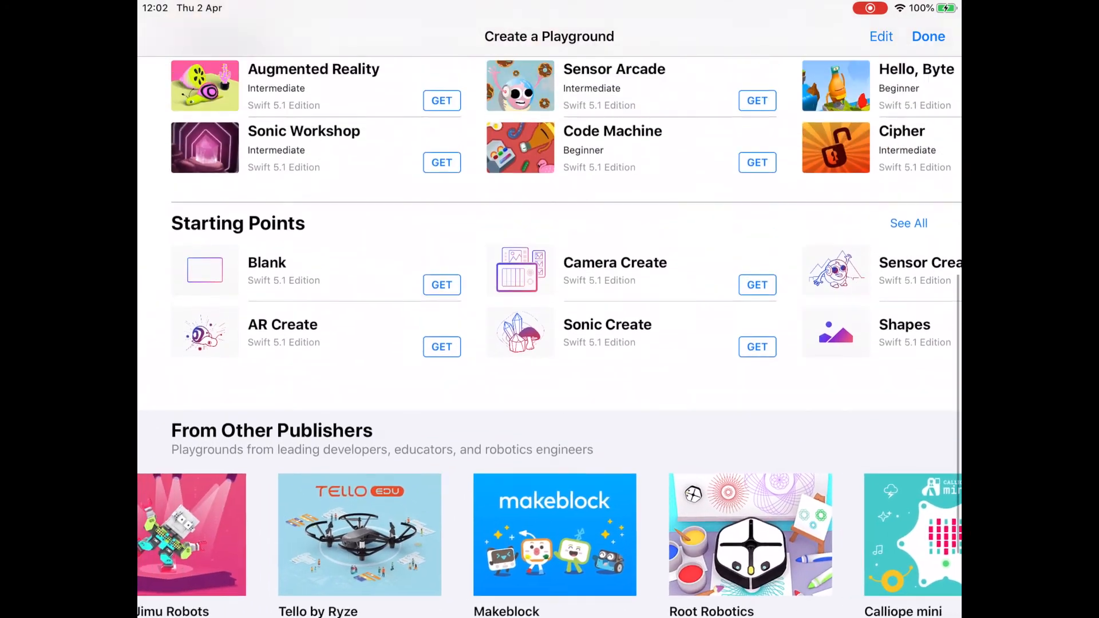
{"action": "scroll", "coordinate": [550, 344], "scroll_direction": "up", "scroll_amount": 5}
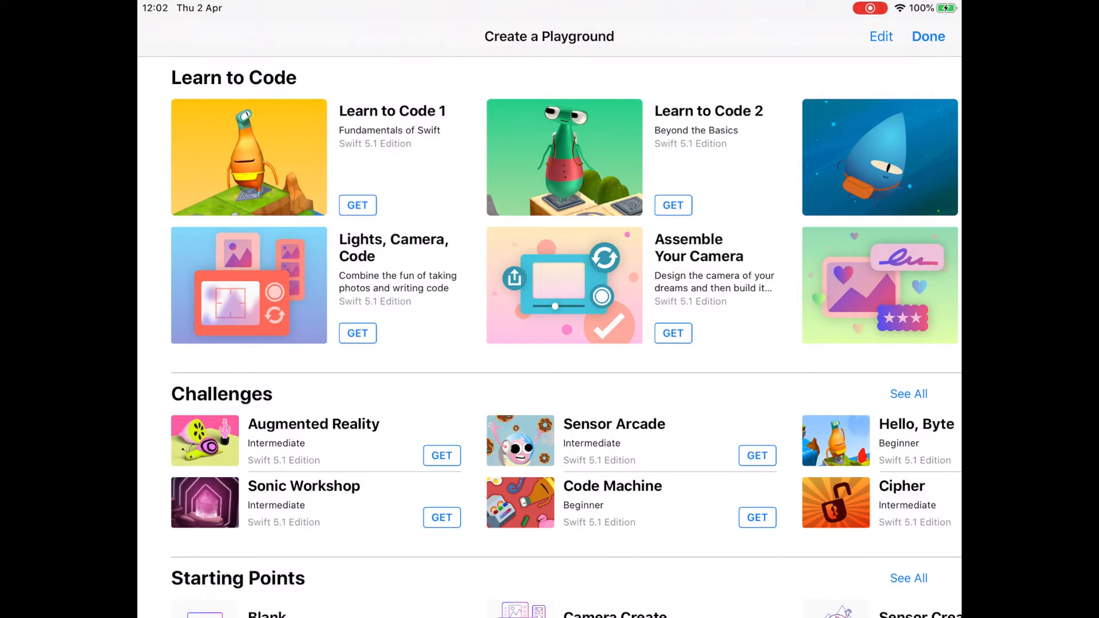
{"action": "left_click", "coordinate": [357, 205]}
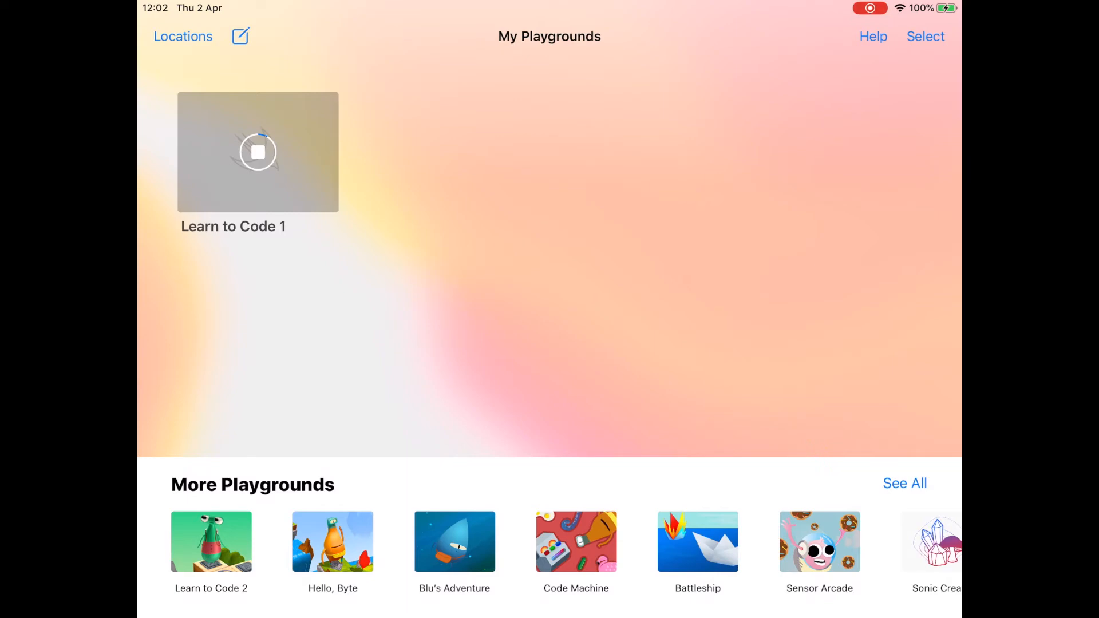
{"action": "key", "text": "super+h"}
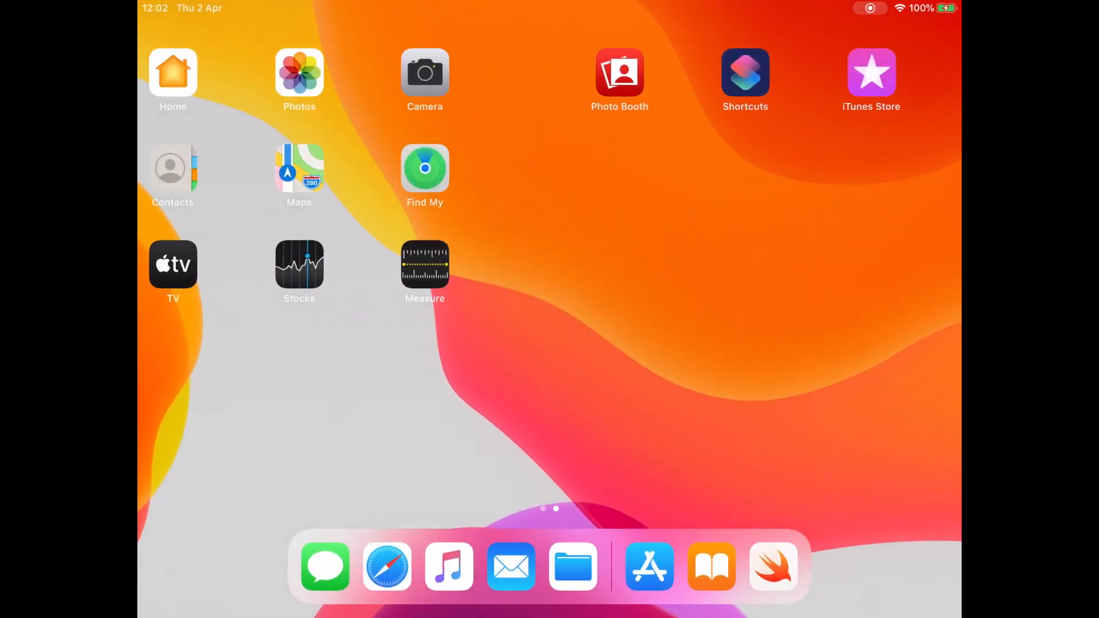
Step: Open the Everyone Can Code Puzzles book and turn from Introduction to the Commands chapter
{"action": "left_click", "coordinate": [360, 265]}
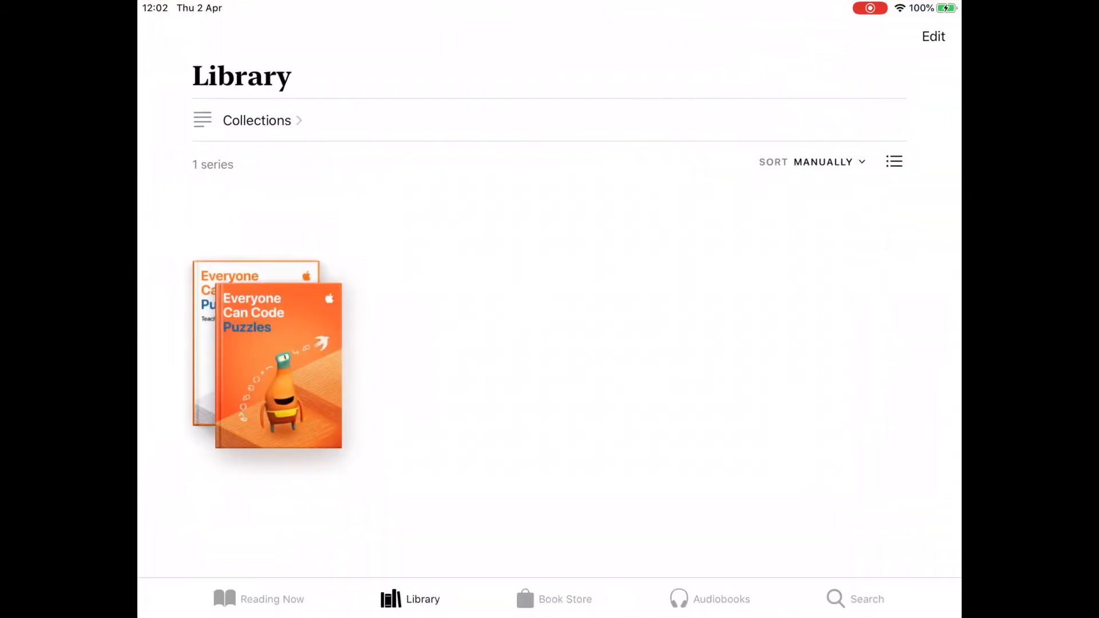
{"action": "left_click", "coordinate": [267, 354]}
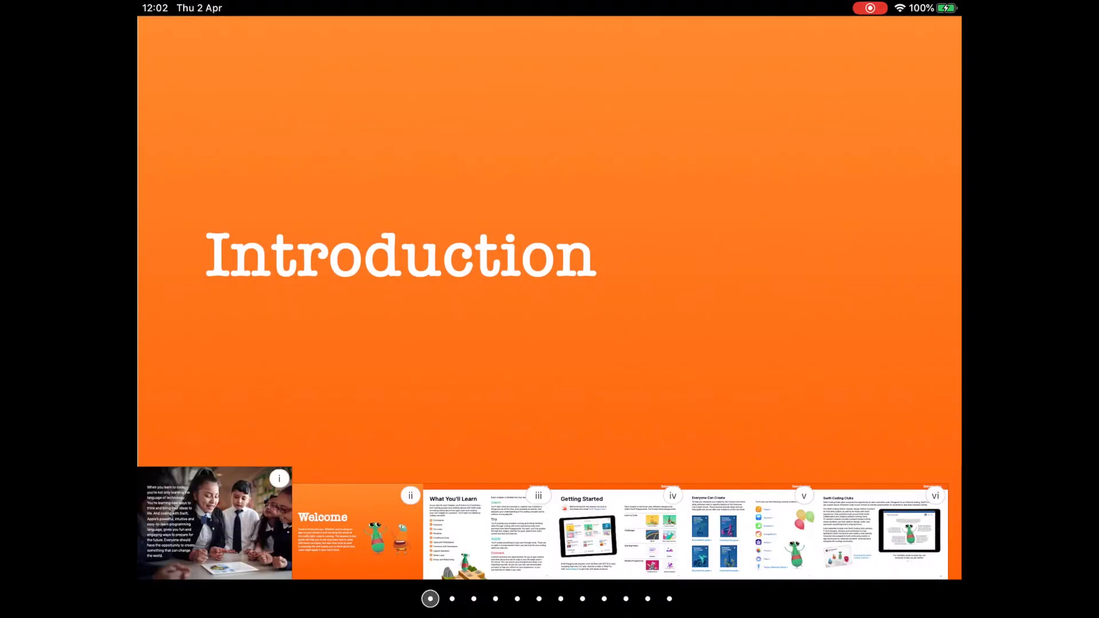
{"action": "left_click_drag", "start_coordinate": [773, 258], "coordinate": [343, 258]}
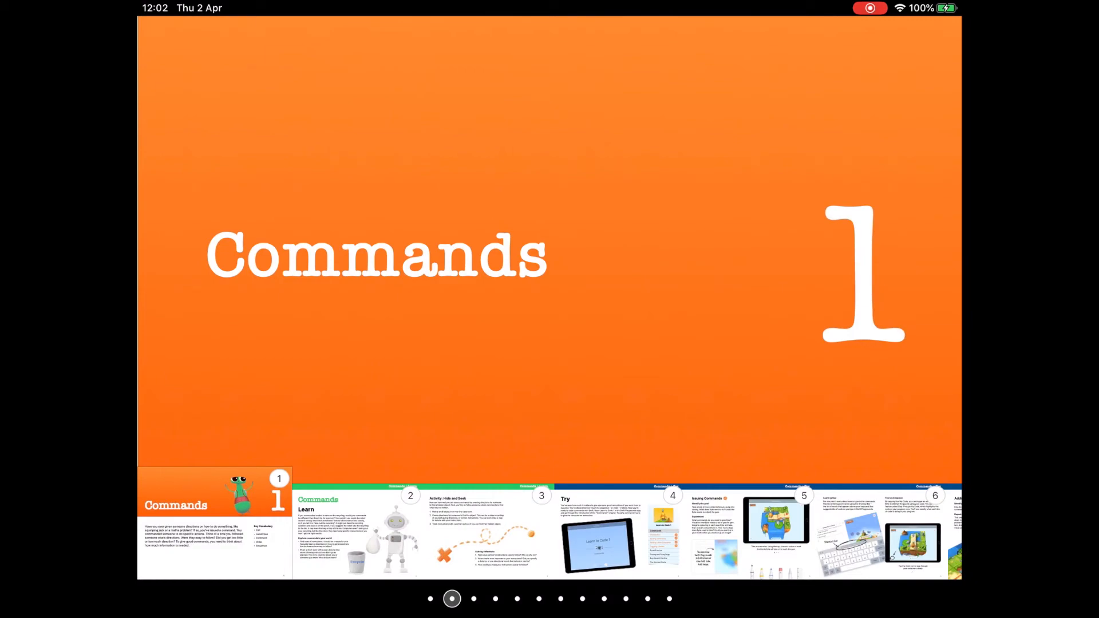
{"action": "scroll", "coordinate": [549, 259], "scroll_direction": "right", "scroll_amount": 3}
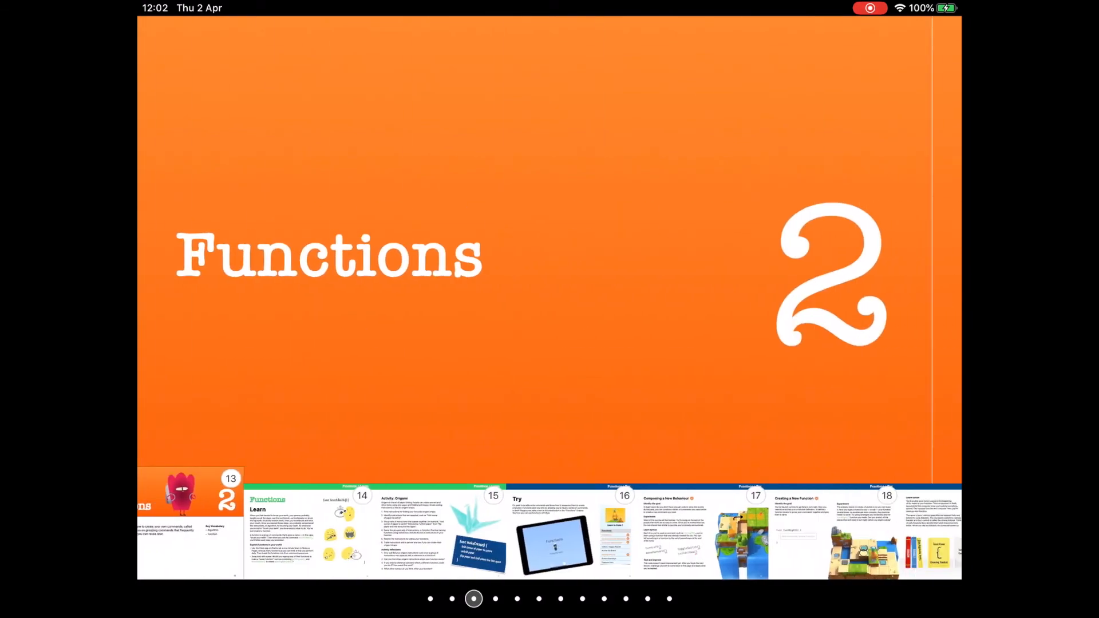
{"action": "scroll", "coordinate": [549, 258], "scroll_direction": "right", "scroll_amount": 3}
{"action": "scroll", "coordinate": [550, 258], "scroll_direction": "right", "scroll_amount": 3}
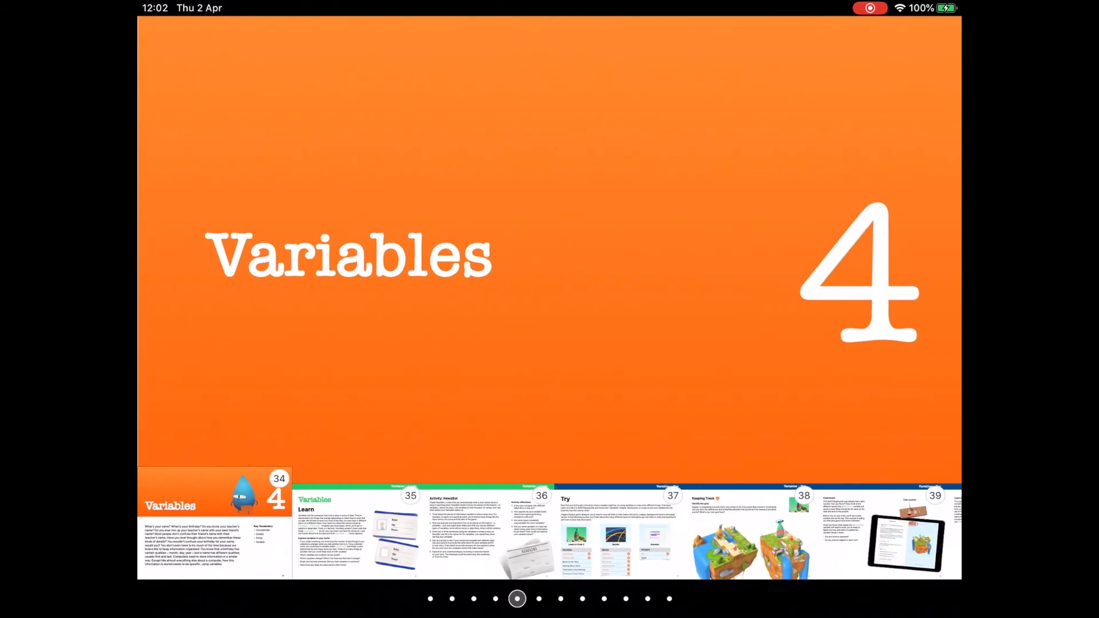
{"action": "scroll", "coordinate": [549, 258], "scroll_direction": "right", "scroll_amount": 3}
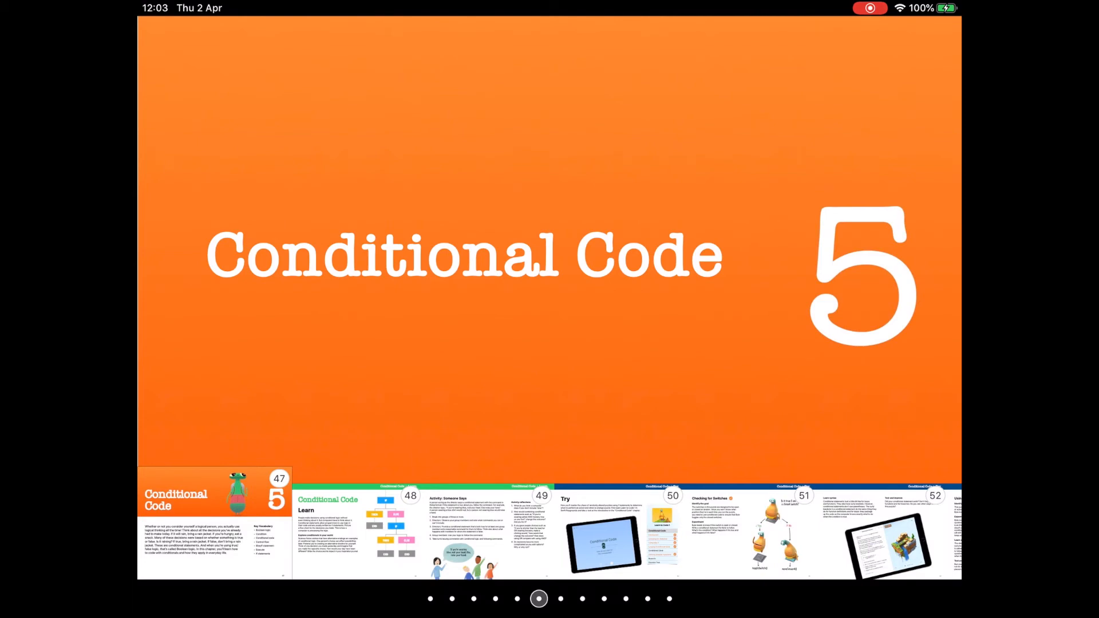
Step: Page back from Conditional Code through For Loops to Commands, then close the book to go home
{"action": "left_click_drag", "start_coordinate": [344, 257], "coordinate": [773, 258]}
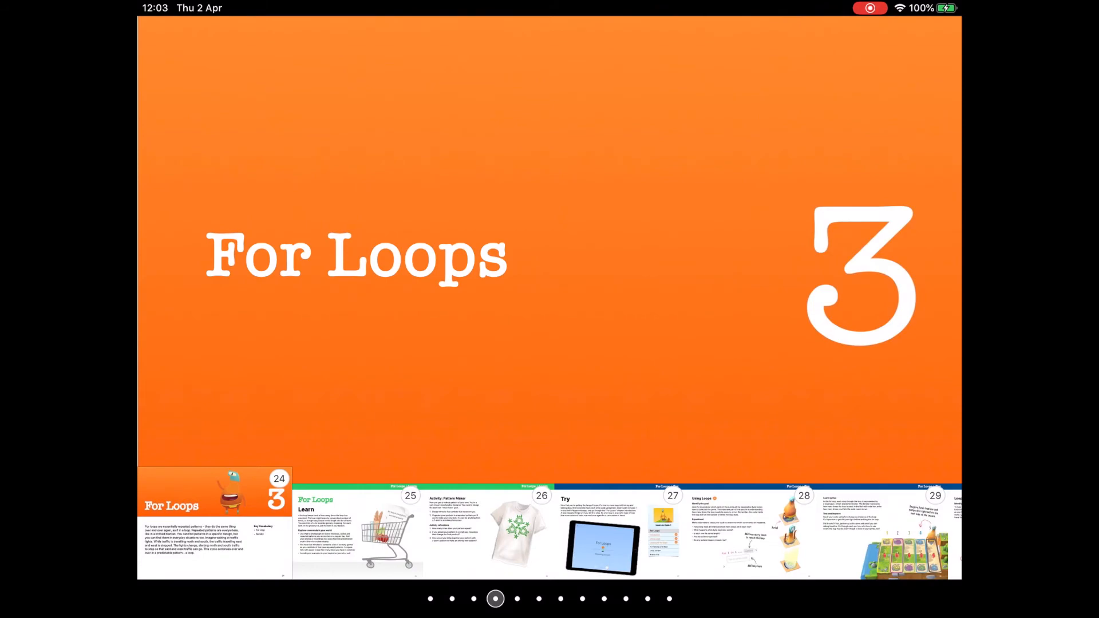
{"action": "left_click_drag", "start_coordinate": [344, 258], "coordinate": [773, 258]}
{"action": "left_click_drag", "start_coordinate": [344, 258], "coordinate": [773, 258]}
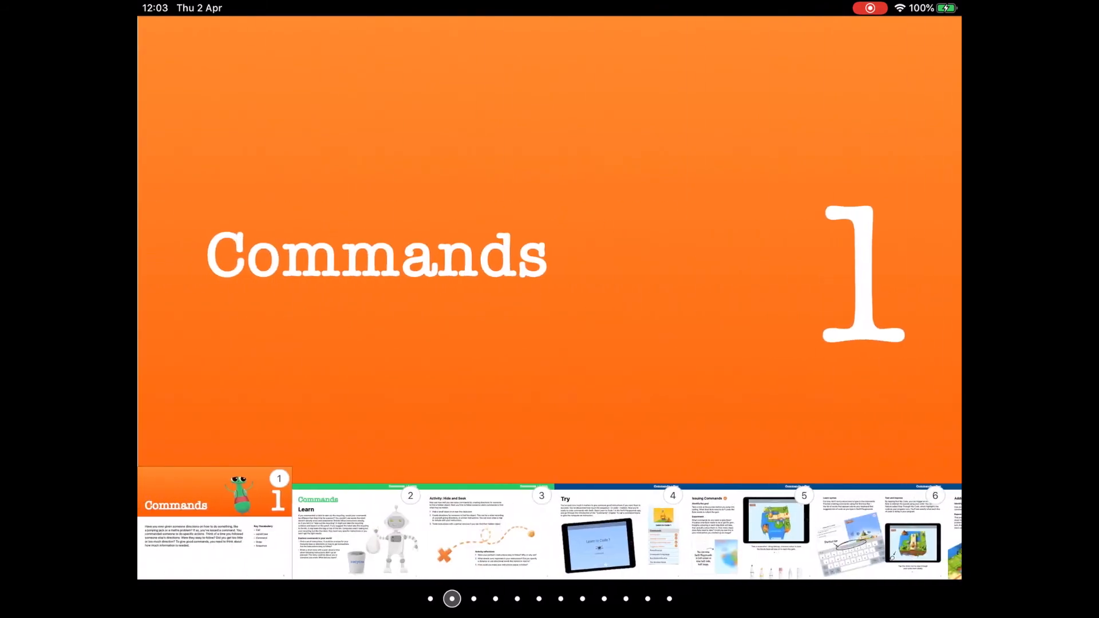
{"action": "left_click_drag", "start_coordinate": [550, 614], "coordinate": [550, 344]}
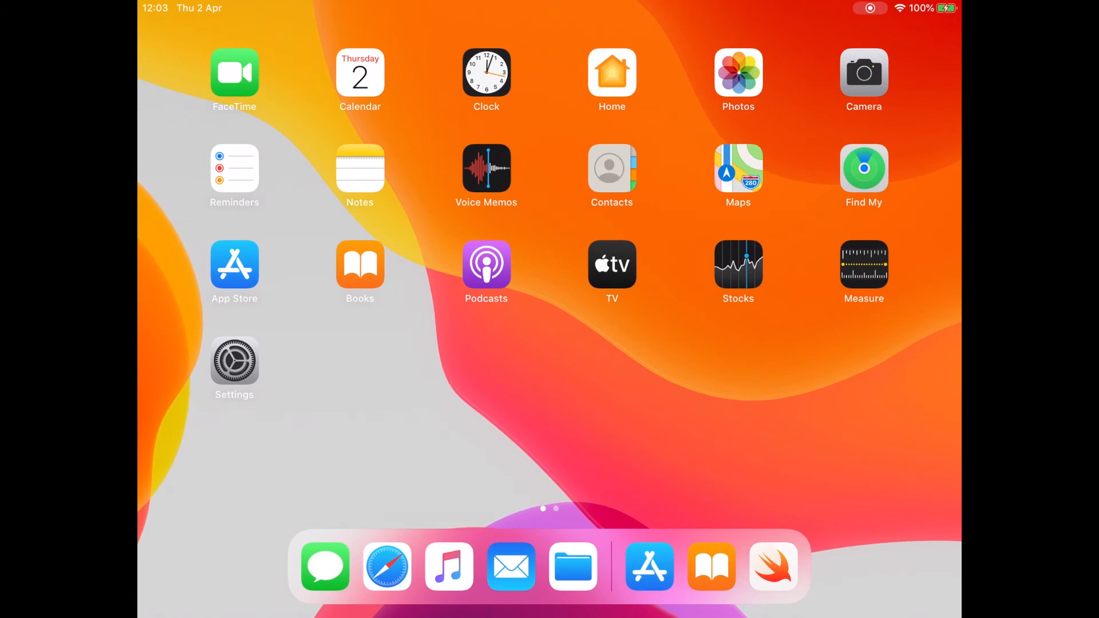
Step: From the second home page, open Swift Playgrounds and the Learn to Code 1 playground
{"action": "left_click_drag", "start_coordinate": [773, 344], "coordinate": [343, 344]}
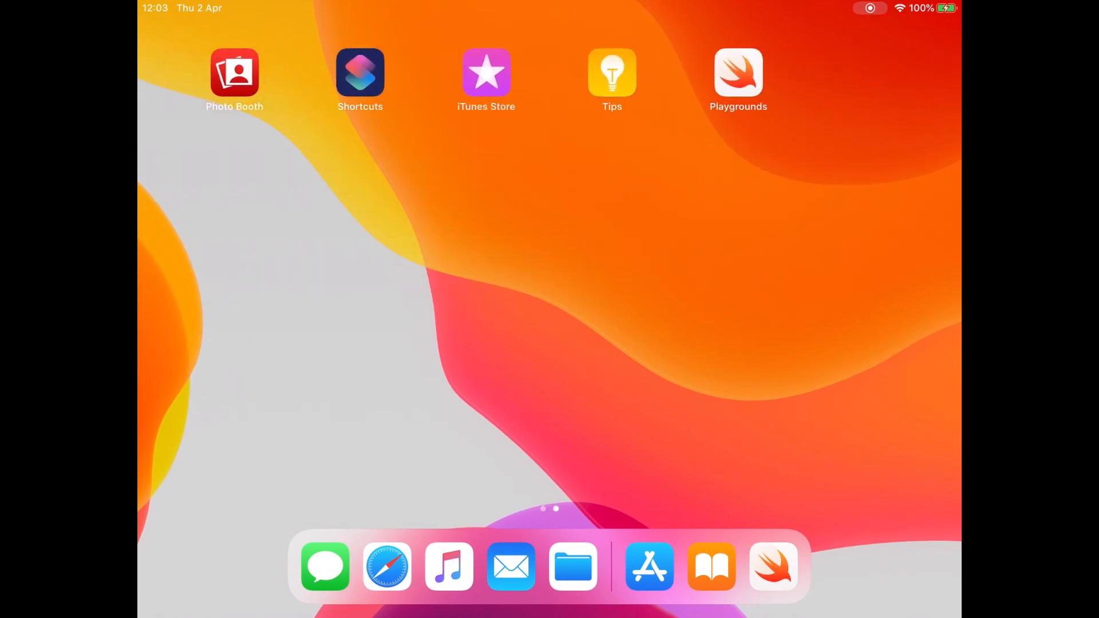
{"action": "left_click", "coordinate": [738, 72]}
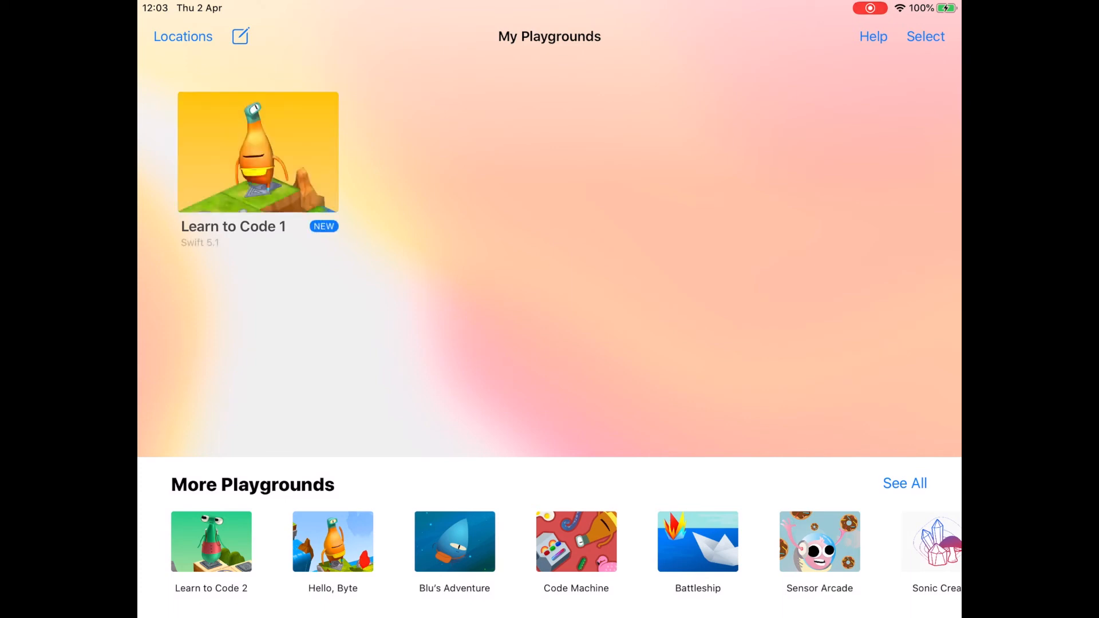
{"action": "left_click", "coordinate": [258, 152]}
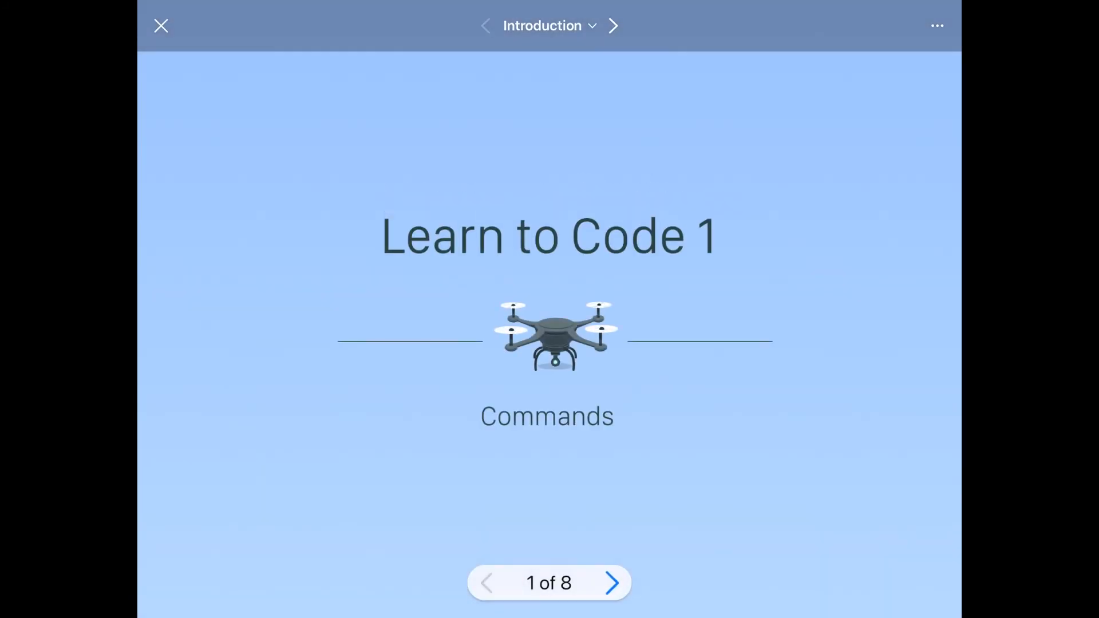
{"action": "left_click", "coordinate": [543, 26]}
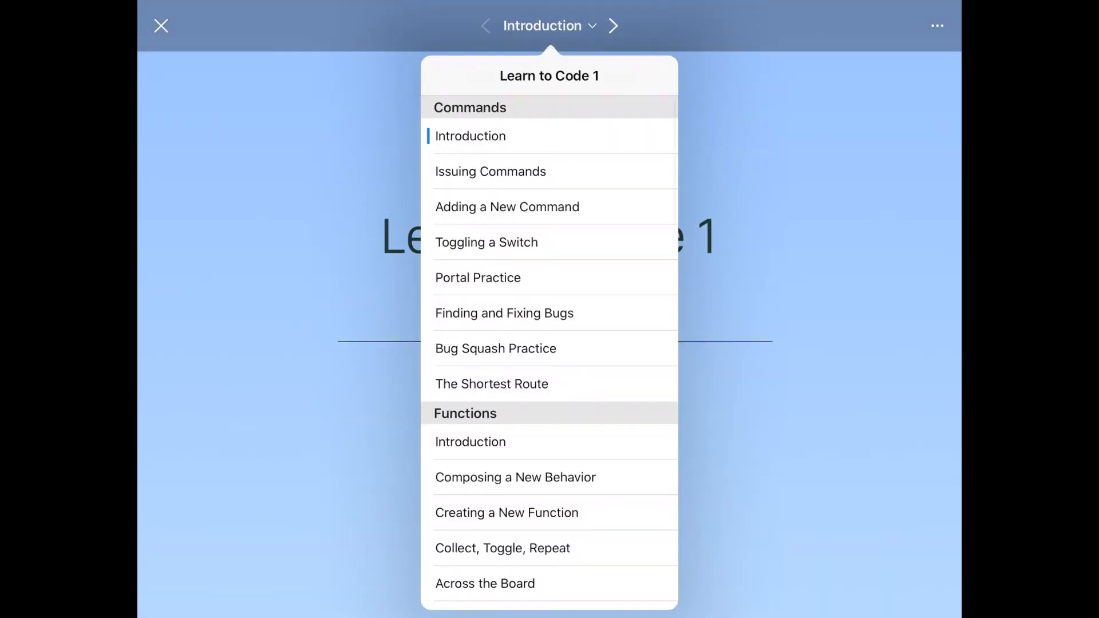
{"action": "scroll", "coordinate": [550, 344], "scroll_direction": "down", "scroll_amount": 5}
{"action": "scroll", "coordinate": [550, 344], "scroll_direction": "down", "scroll_amount": 5}
{"action": "scroll", "coordinate": [550, 360], "scroll_direction": "down", "scroll_amount": 5}
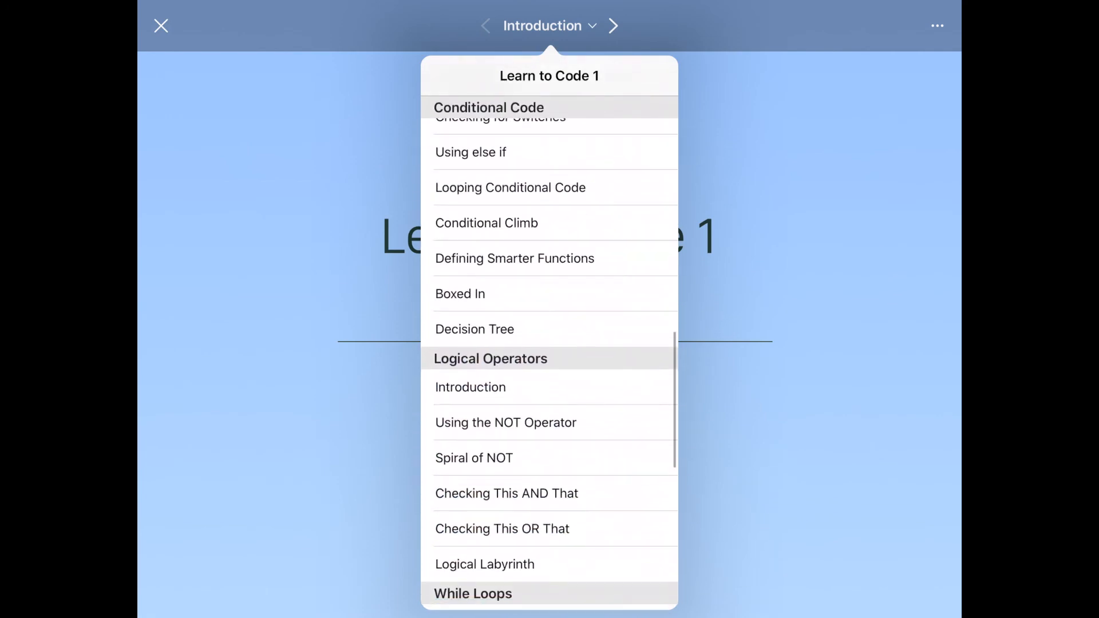